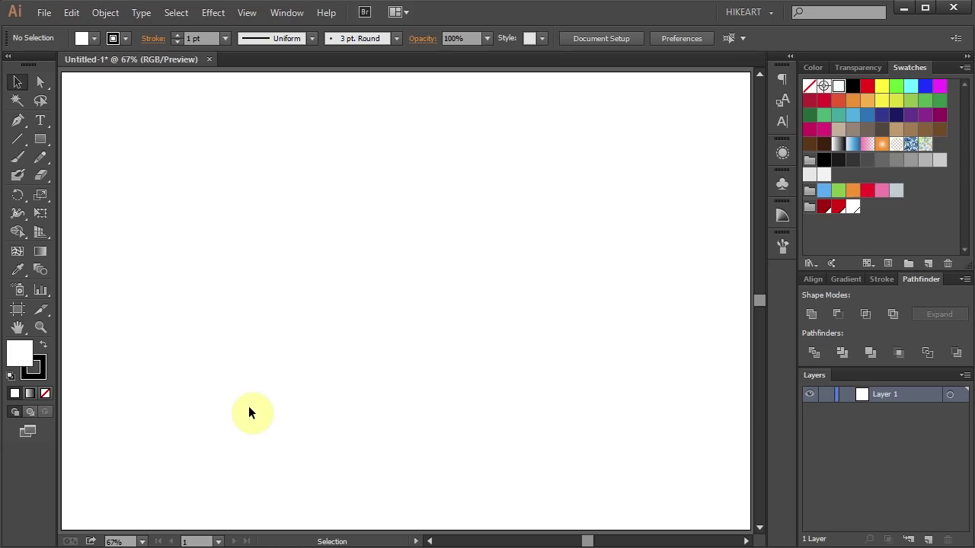
Step: Type the word EXCLUDE on the artboard and scale it up to span the artboard
key("t")
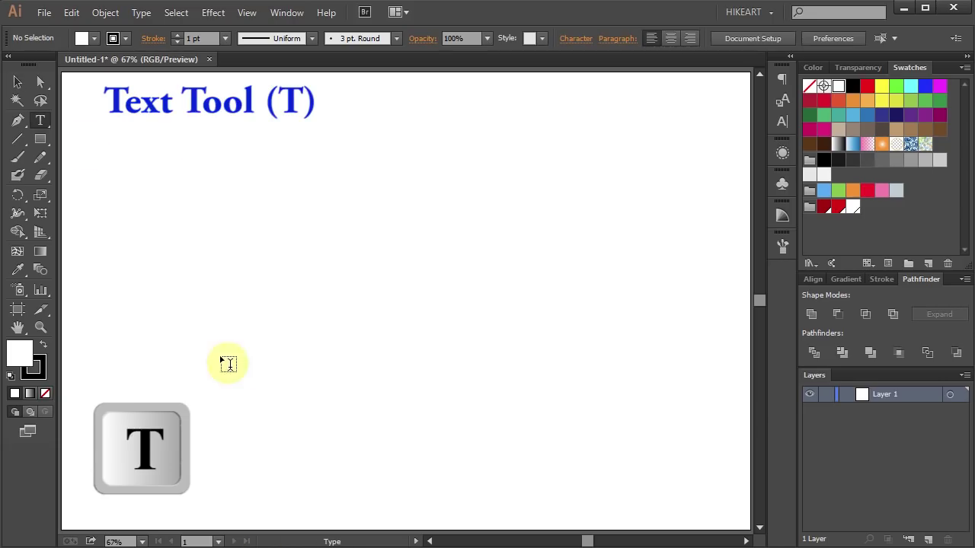
left_click(51, 122)
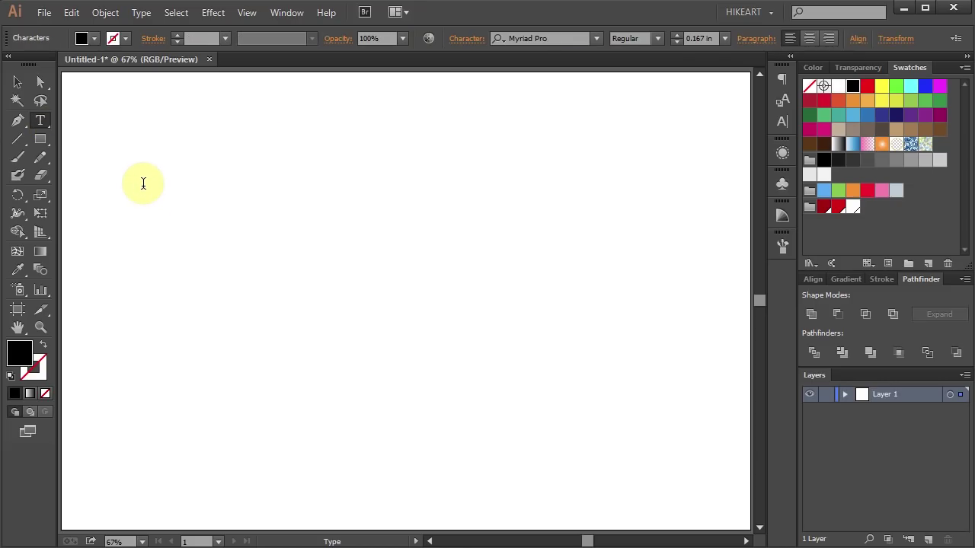
left_click(143, 183)
type("EXCLUDE")
left_click_drag(170, 190, 674, 358)
Step: Set EXCLUDE in Franklin Gothic Heavy Italic
left_click(601, 448, "ctrl")
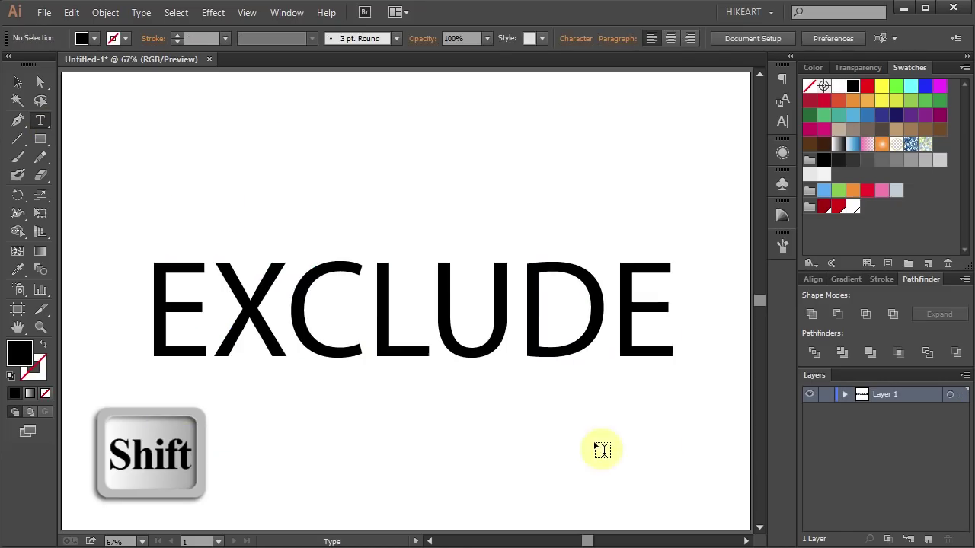
double_click(672, 316)
left_click(566, 38)
type("FRANK")
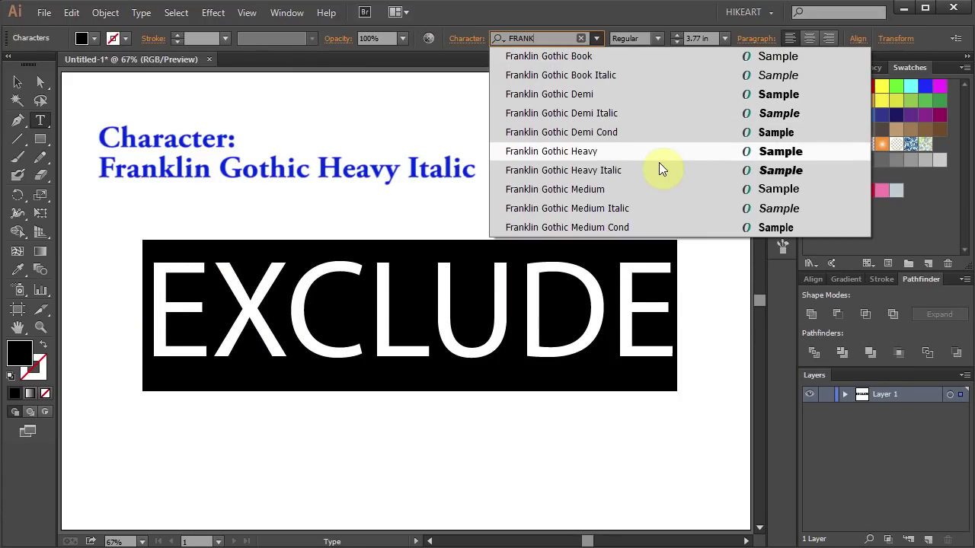
left_click(656, 170)
left_click(523, 281, "ctrl")
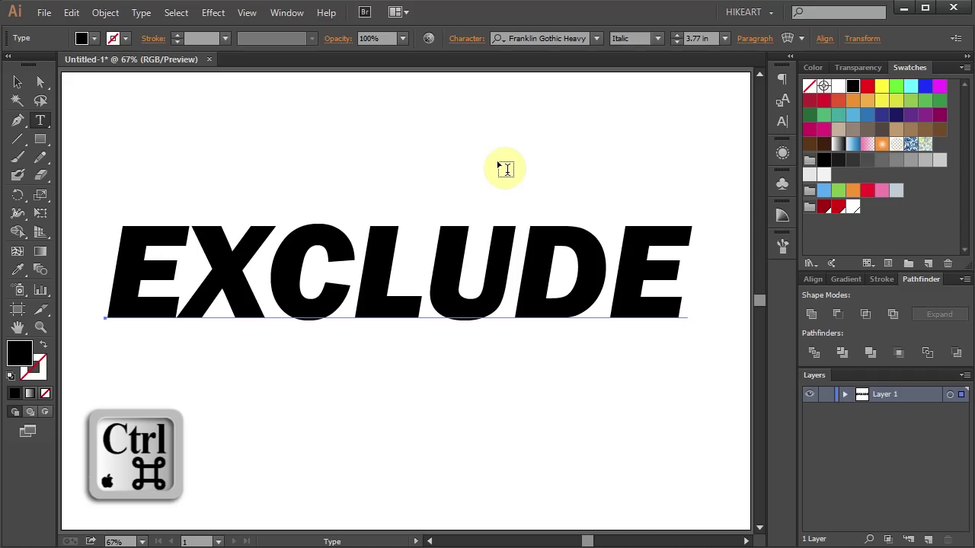
key("v")
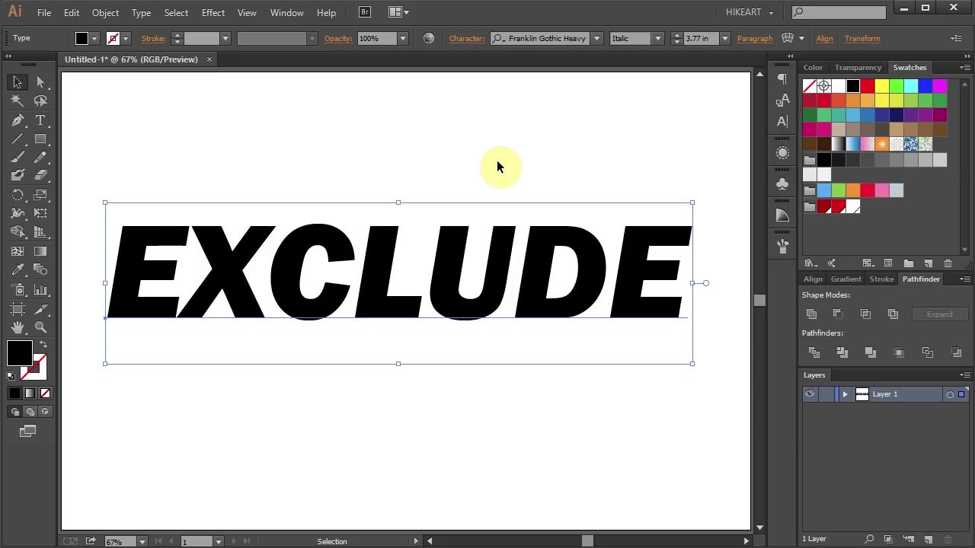
Step: Expand the EXCLUDE text into outlines with Object and Fill checked
left_click(105, 13)
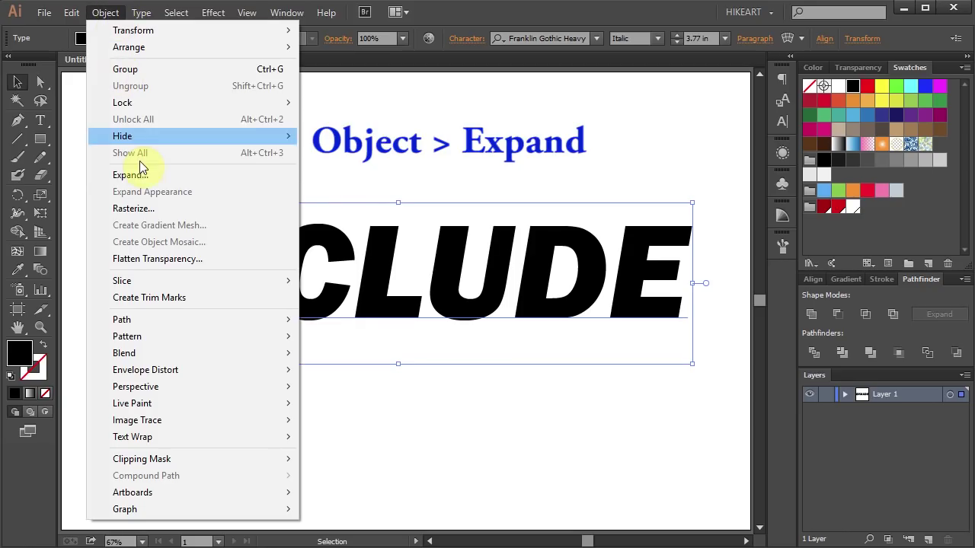
left_click(194, 176)
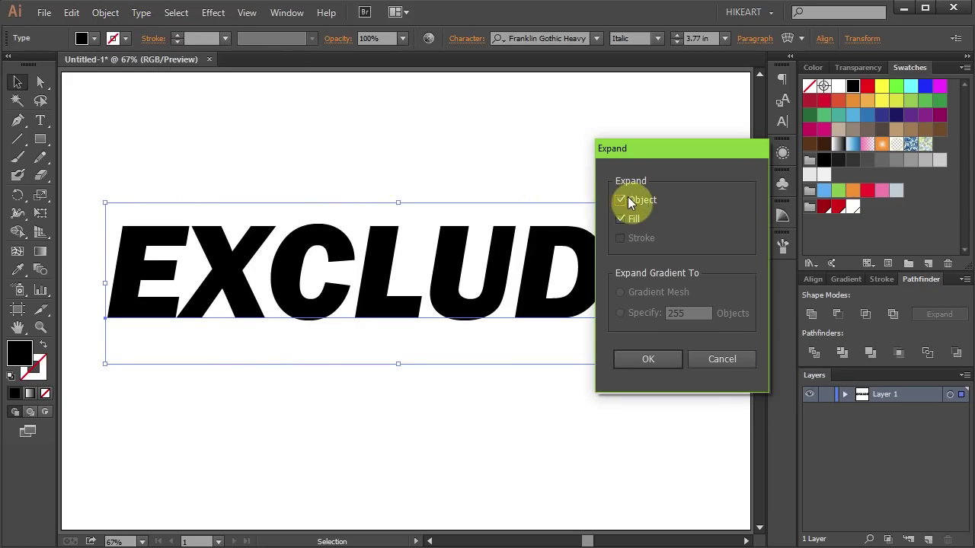
left_click(677, 364)
Step: Ungroup the outlined word into separate letter shapes
left_click(105, 13)
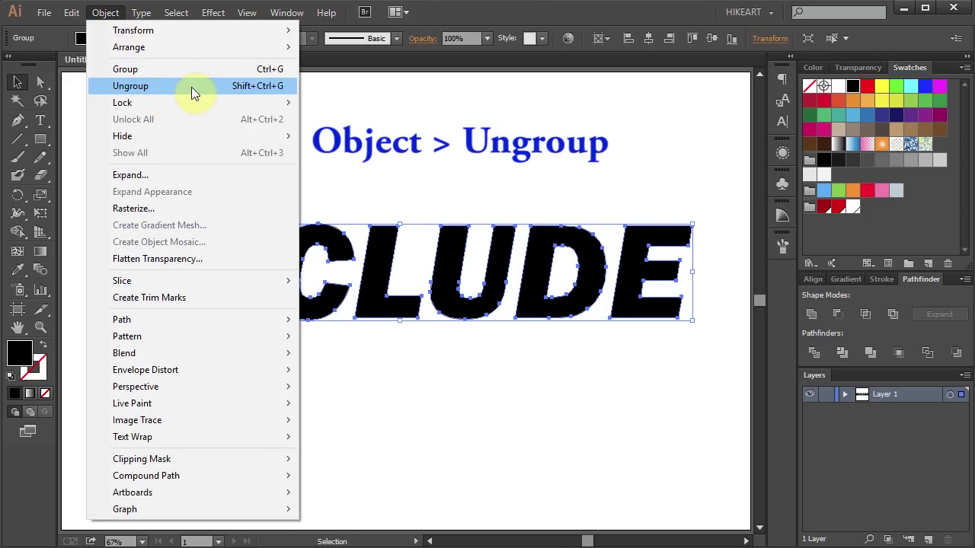
right_click(378, 242)
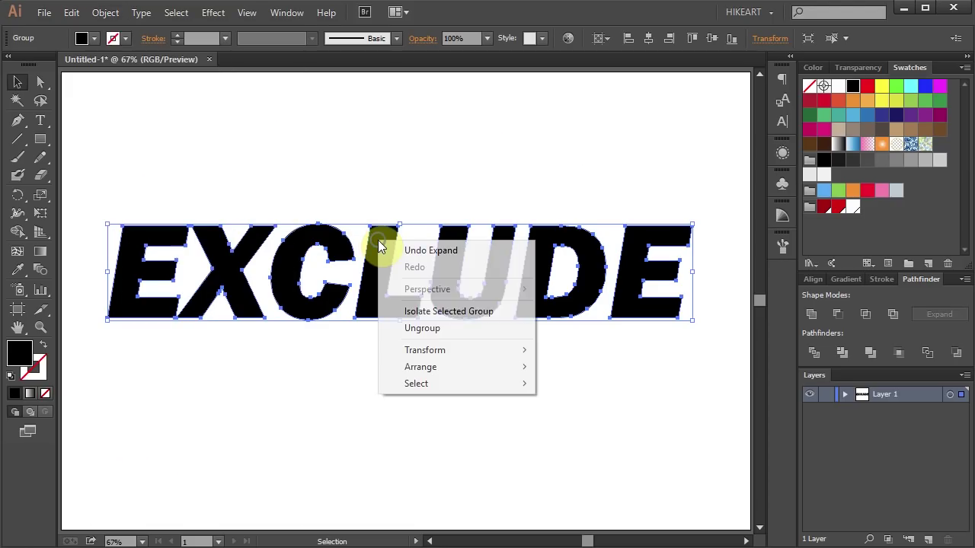
left_click(437, 328)
Step: Raise and enlarge the first E, then enlarge the C and move it above the X
left_click(381, 163)
left_click_drag(150, 248, 153, 207)
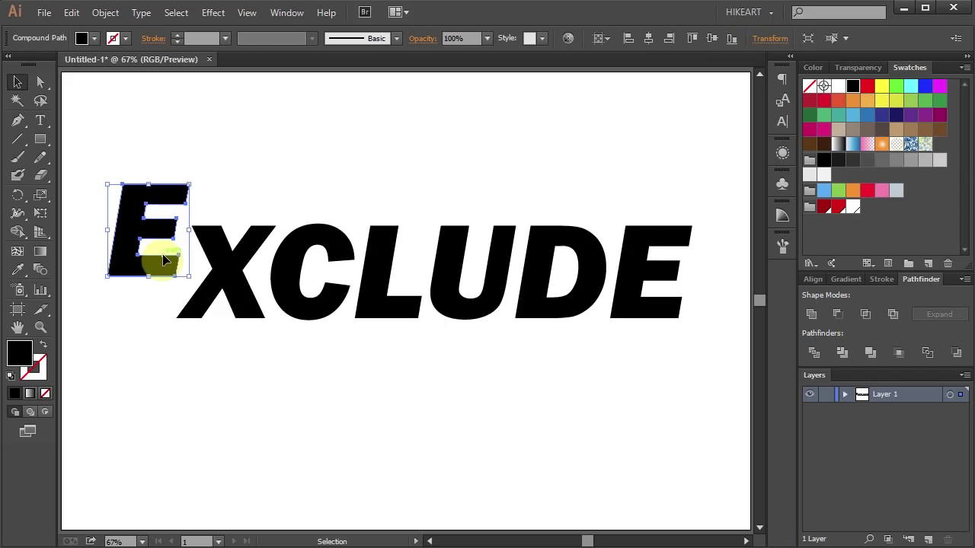
left_click_drag(190, 275, 431, 446)
left_click(203, 355)
left_click(335, 275)
left_click_drag(343, 320, 397, 187)
left_click_drag(427, 316, 475, 414)
Step: Enlarge and stagger the L, U, D, last E and X so the letters overlap
left_click_drag(410, 389, 374, 435)
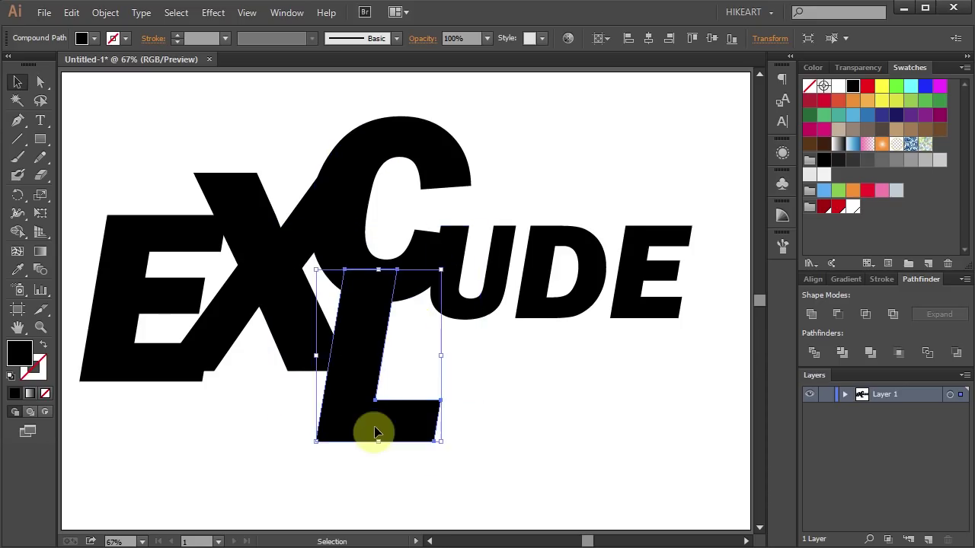
left_click(469, 274)
left_click_drag(506, 316, 583, 393)
left_click_drag(504, 337, 475, 466)
left_click(559, 267)
left_click_drag(564, 316, 571, 343)
left_click(647, 274)
left_click_drag(685, 319, 655, 427)
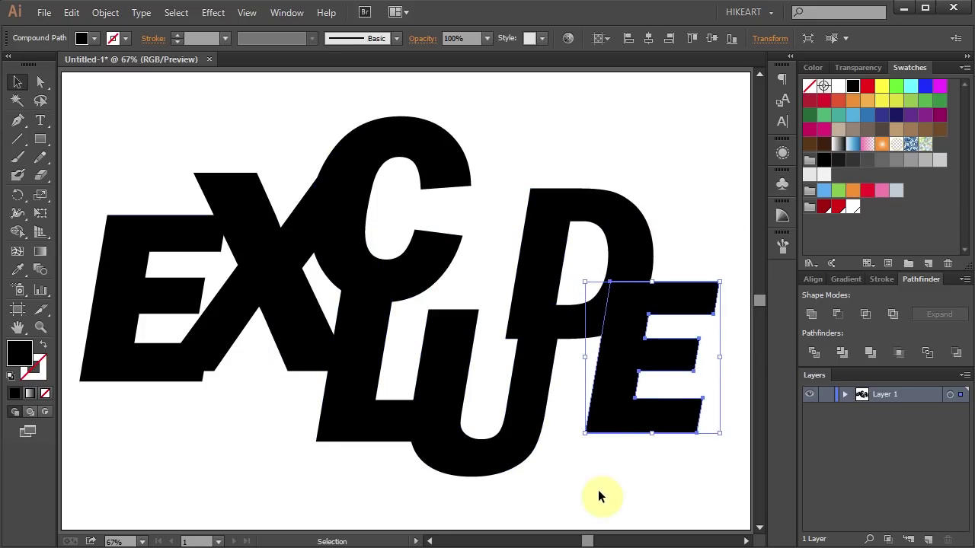
left_click(259, 229)
mouse_move(194, 172)
left_mouse_down()
mouse_move(153, 153)
mouse_move(182, 160)
left_mouse_up()
left_click(191, 348)
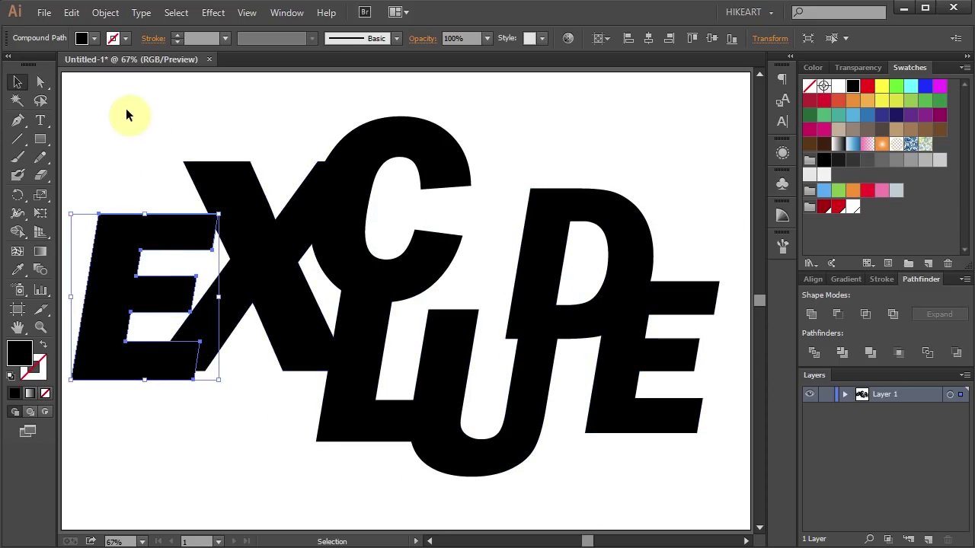
Step: Select all the letter shapes and group them together
key("ctrl+a")
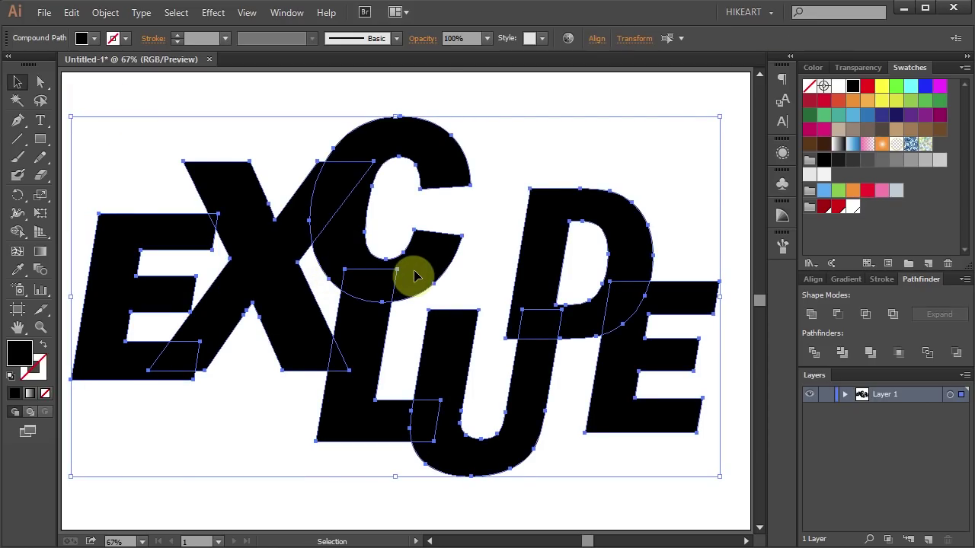
key("ctrl+g")
key("a")
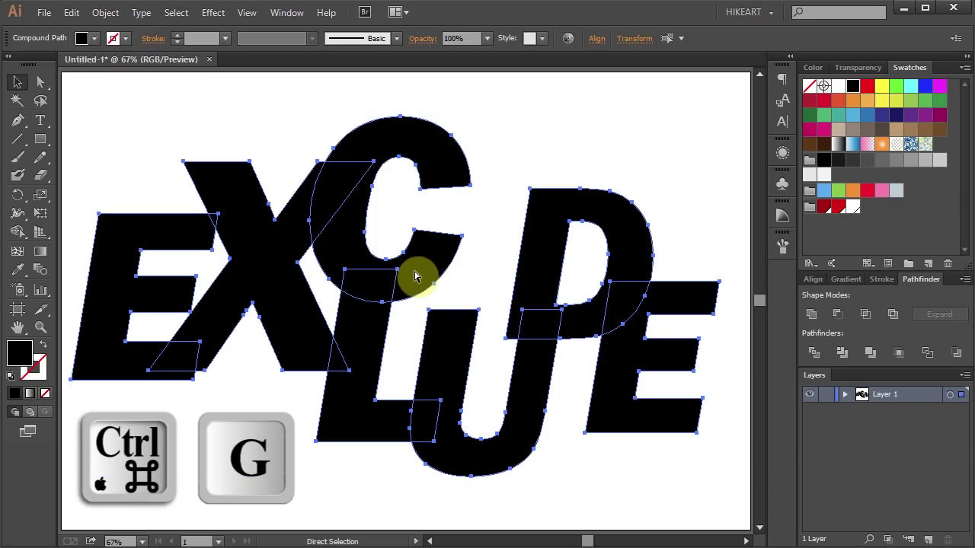
key("v")
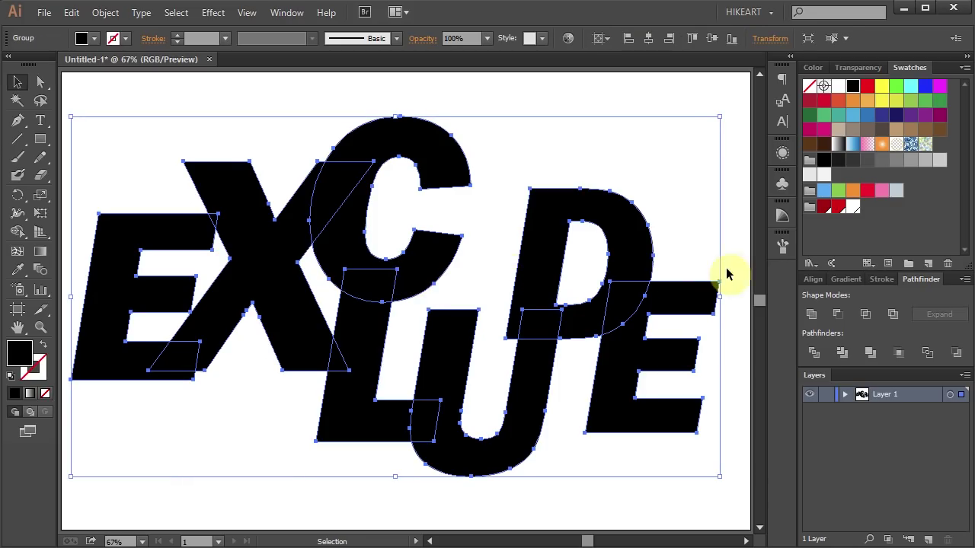
Step: Using the Align panel set to Align to Artboard, center the letter group horizontally and vertically
left_click(813, 281)
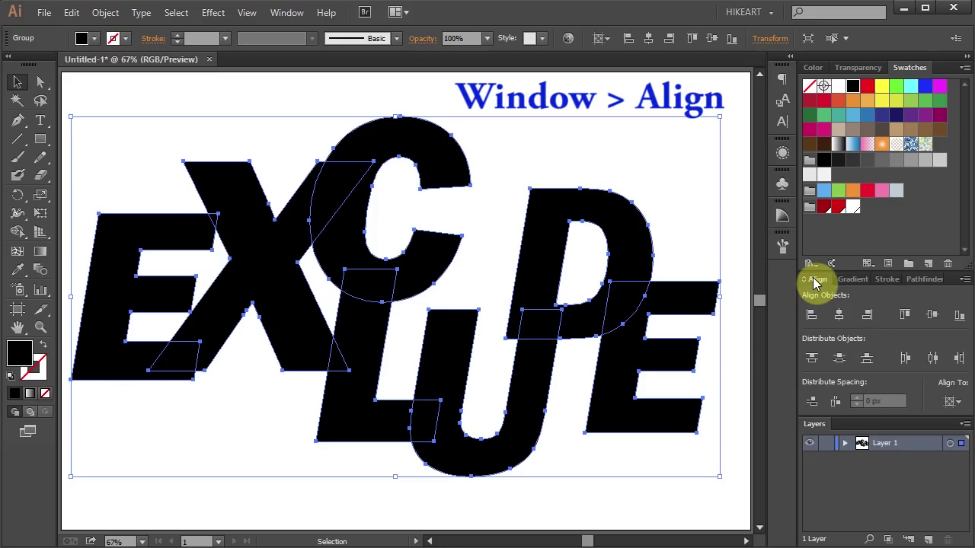
left_click(286, 12)
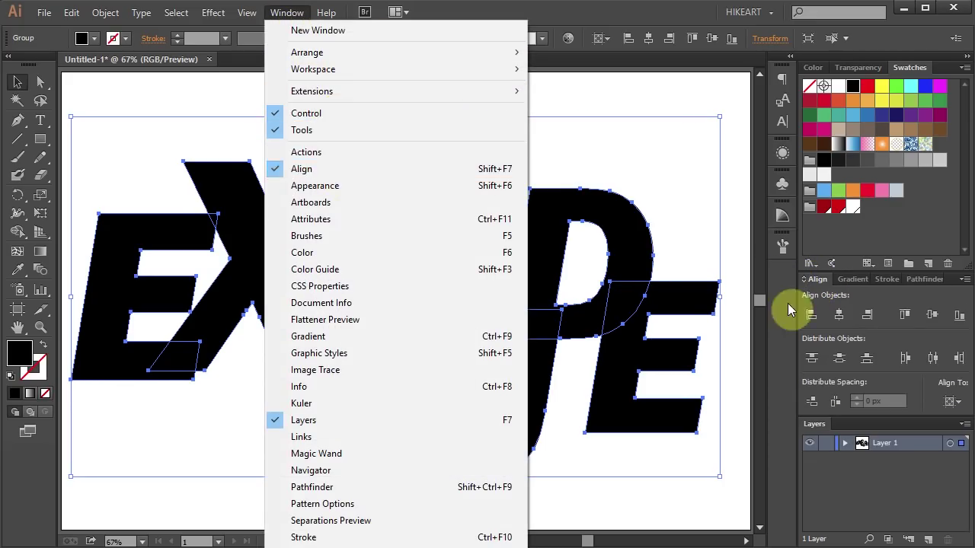
left_click(837, 327)
left_click(950, 402)
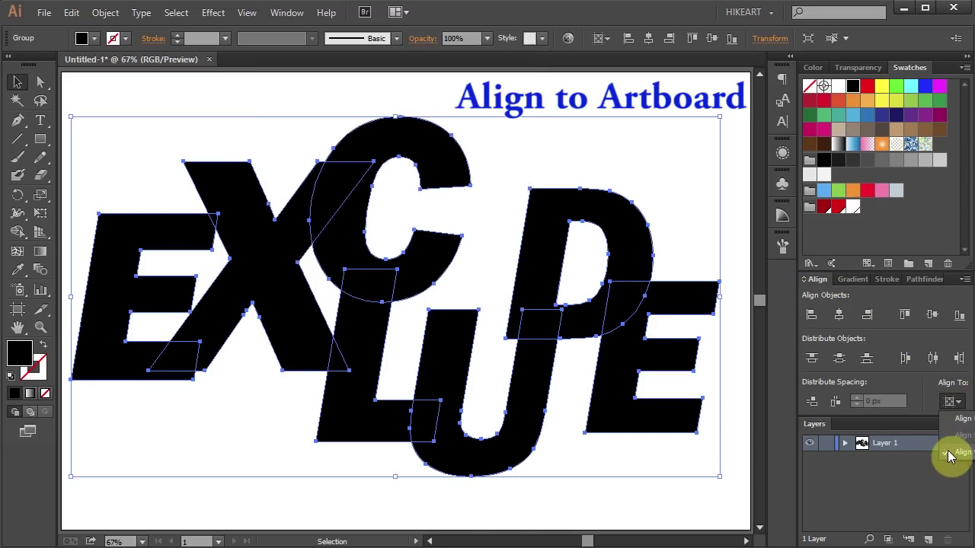
left_click(840, 320)
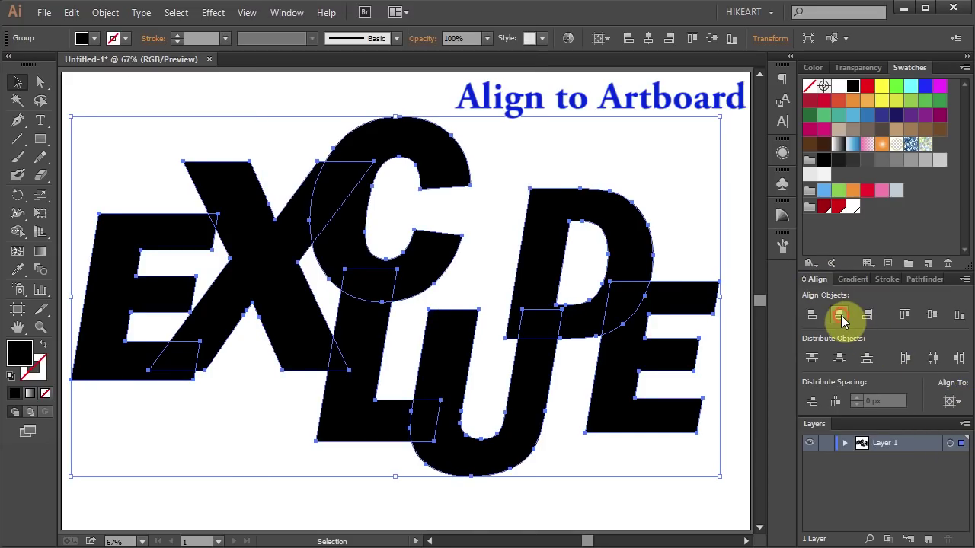
left_click(841, 318)
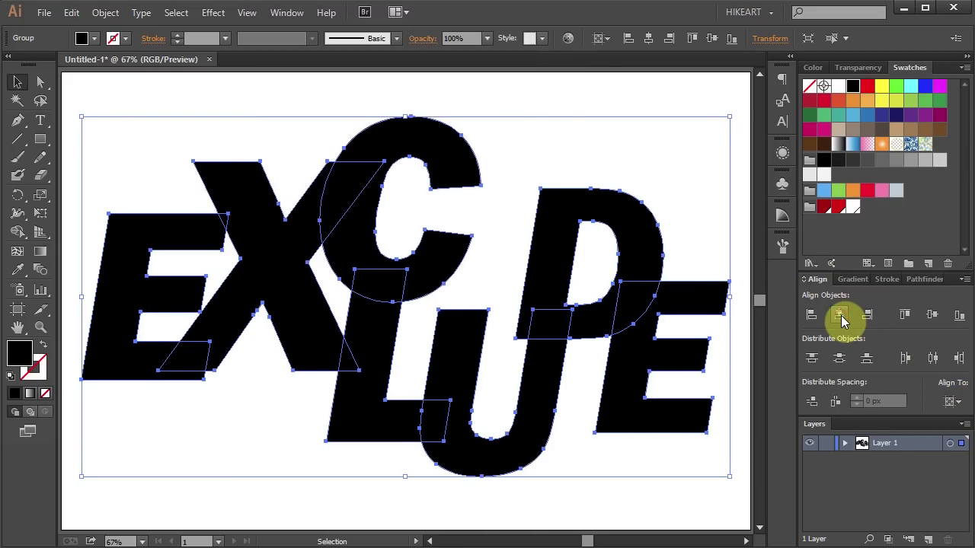
left_click(934, 316)
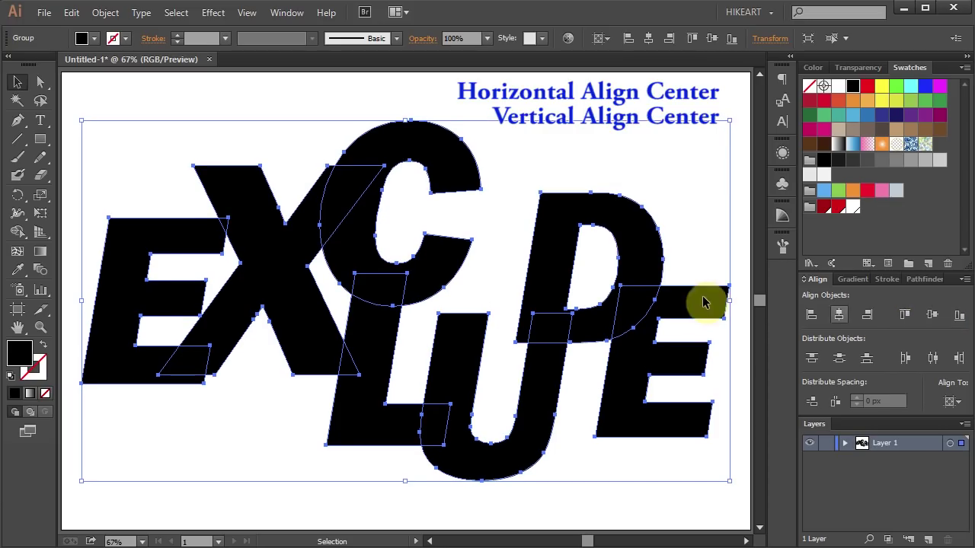
right_click(560, 238)
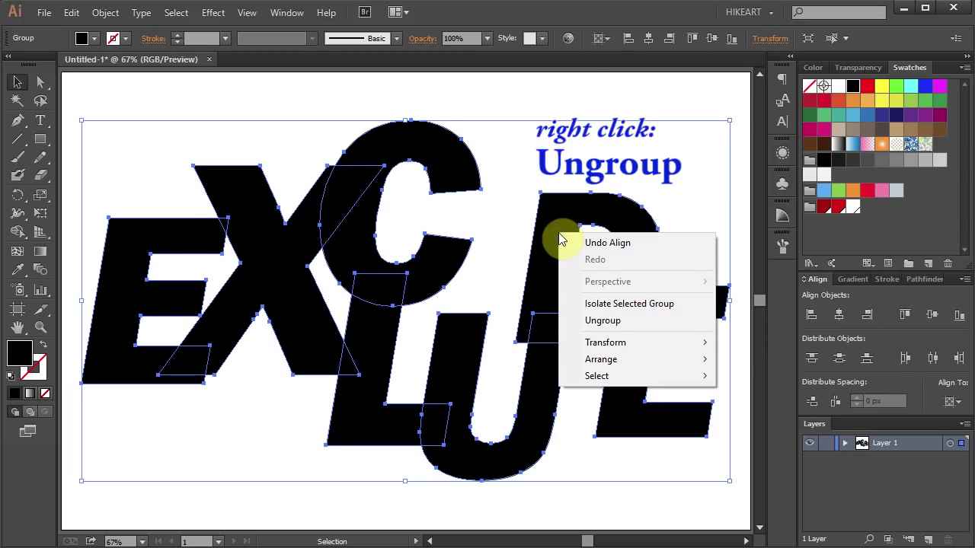
Step: Ungroup the letters, add Layer 2, and Alt-copy the letters onto it
left_click(632, 320)
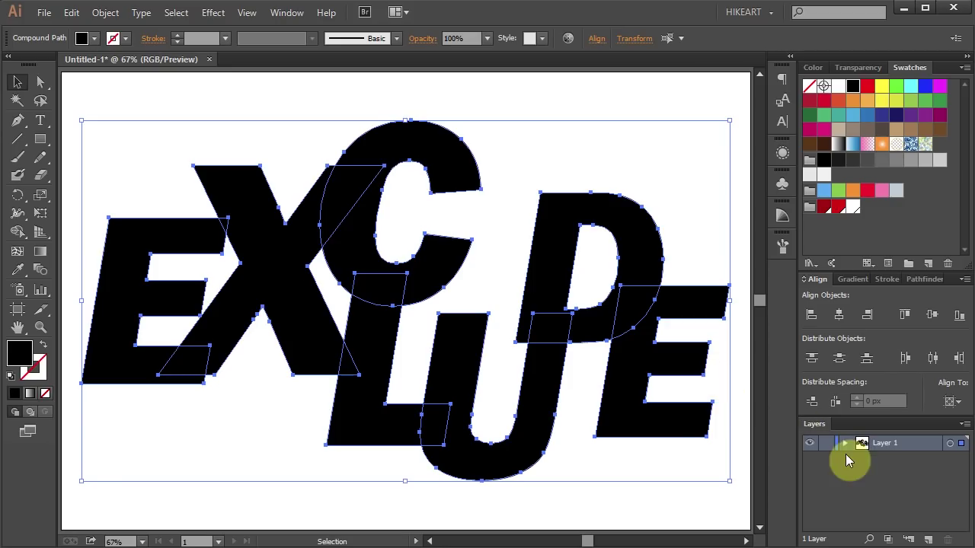
left_click(928, 540)
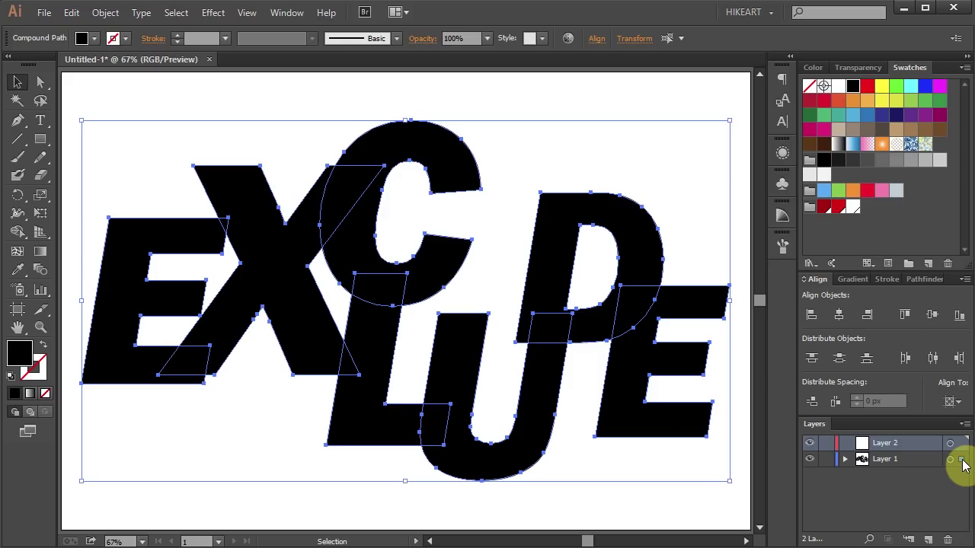
key("alt")
left_click_drag(959, 459, 958, 447)
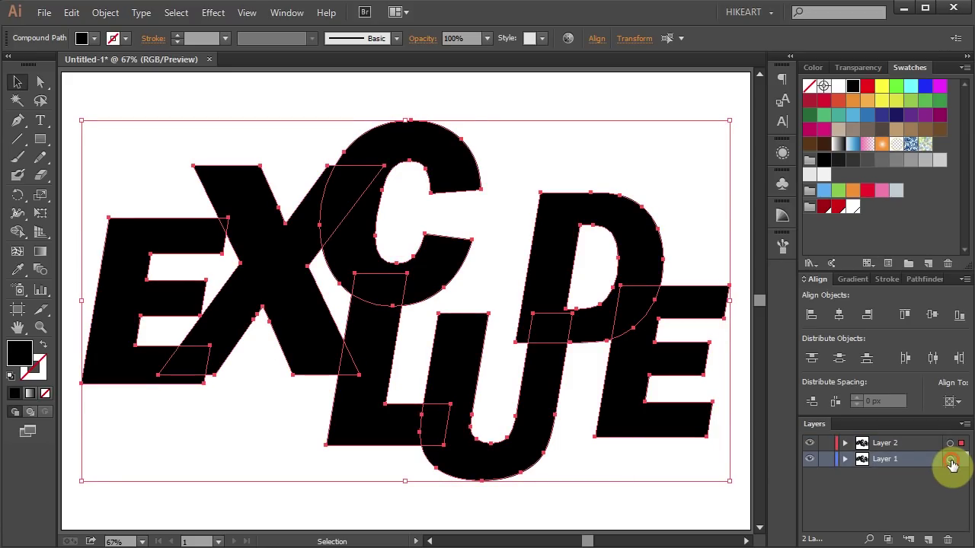
Step: Select the letters on Layer 1, then all letters on both layers
left_click(950, 462)
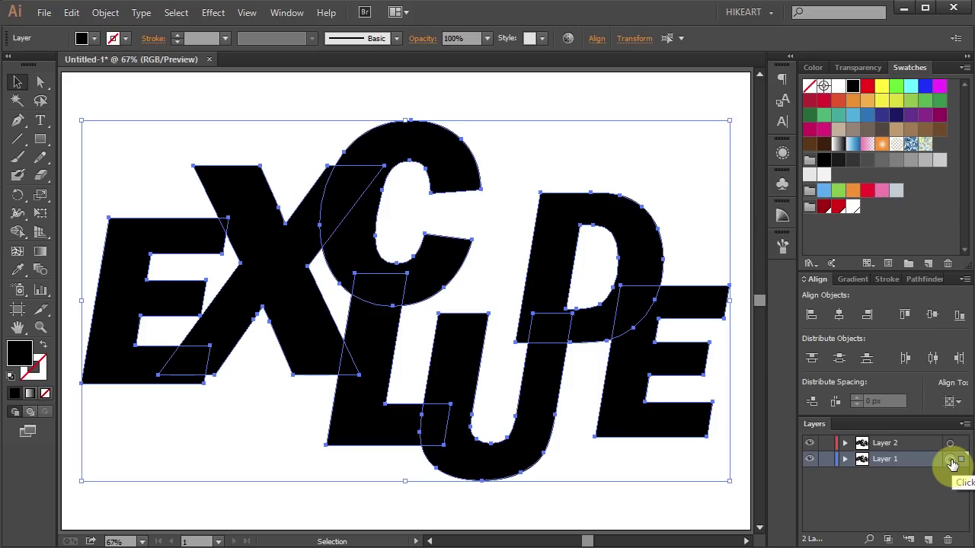
key("ctrl+a")
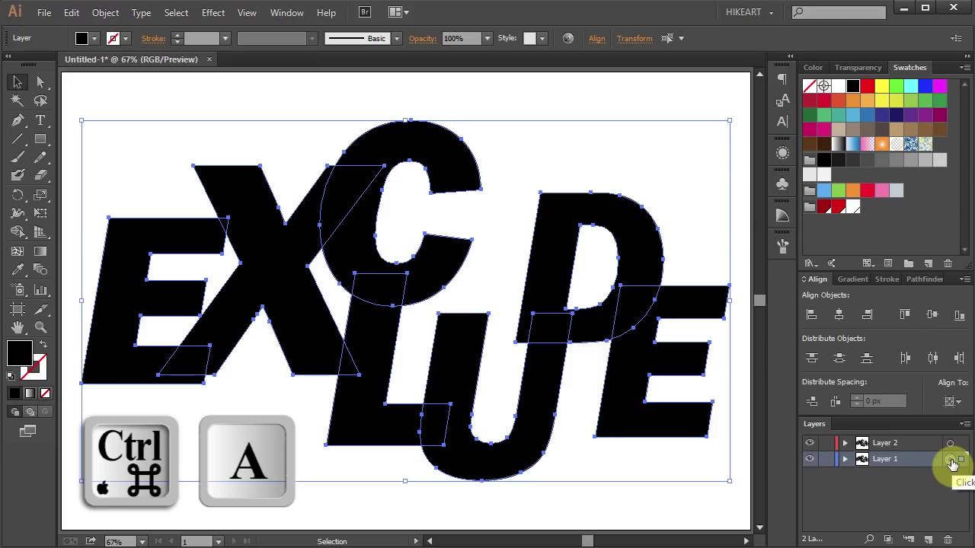
key("ctrl+a")
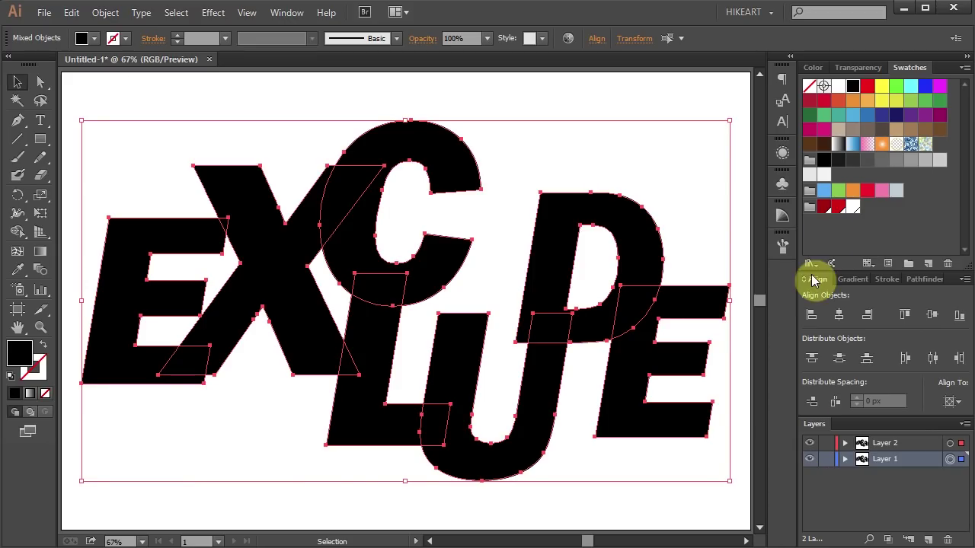
Step: Fill all the letters white, then fill only the Layer 2 letters red
left_click(852, 207)
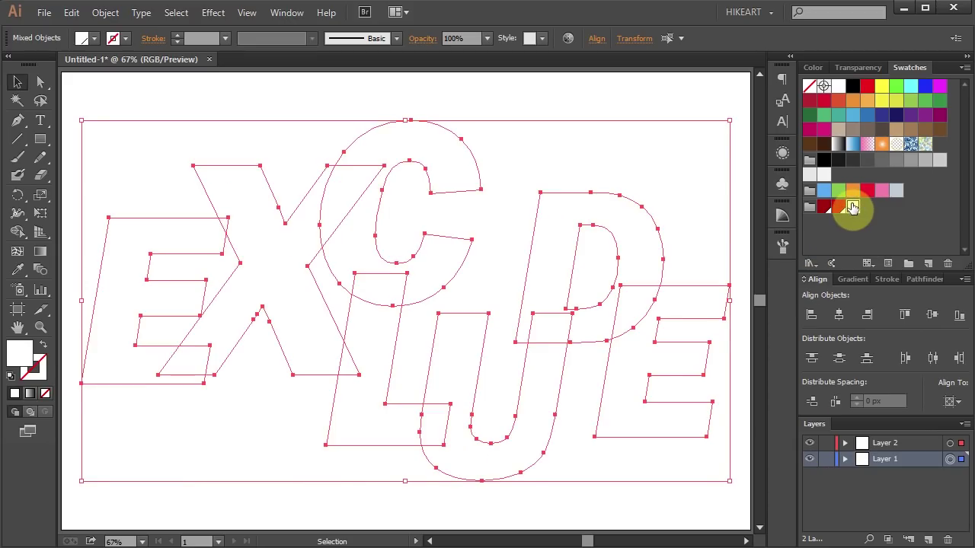
left_click(898, 445)
left_click(948, 444)
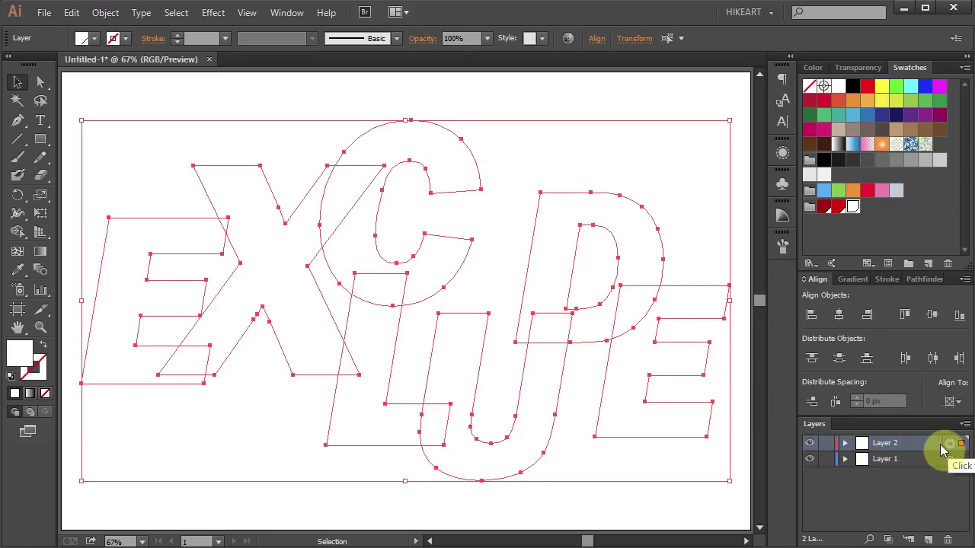
left_click(838, 207)
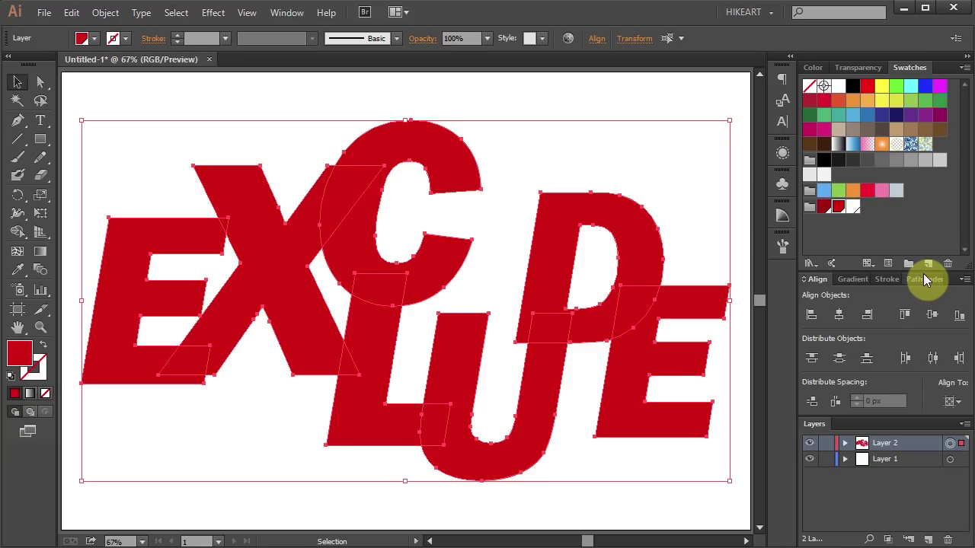
Step: Apply Pathfinder Exclude to the red letters so their overlaps knock out, then deselect
left_click(924, 278)
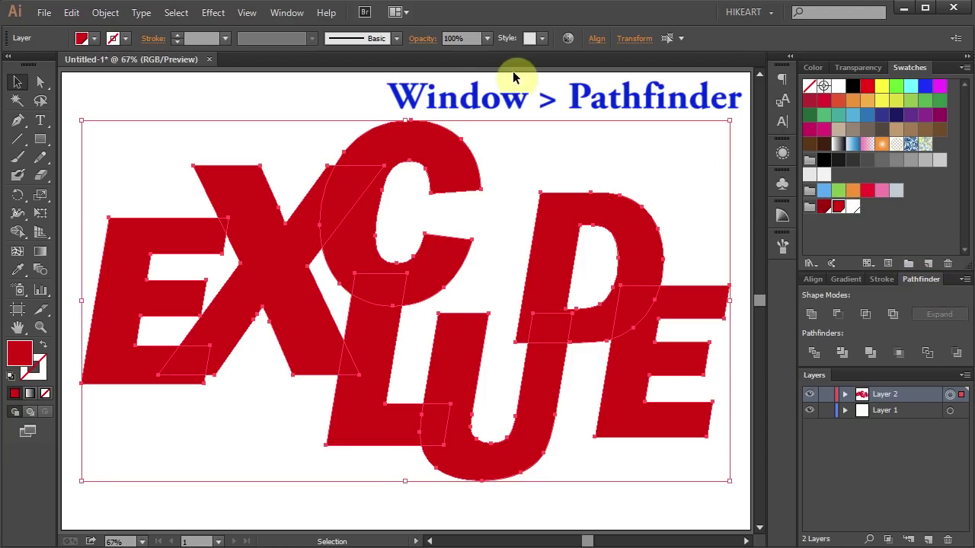
left_click(287, 13)
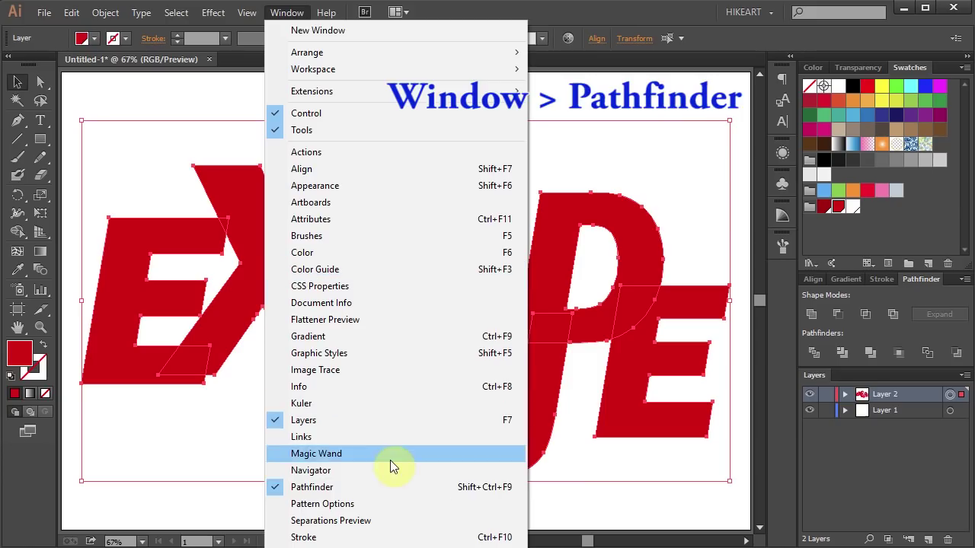
left_click(892, 315)
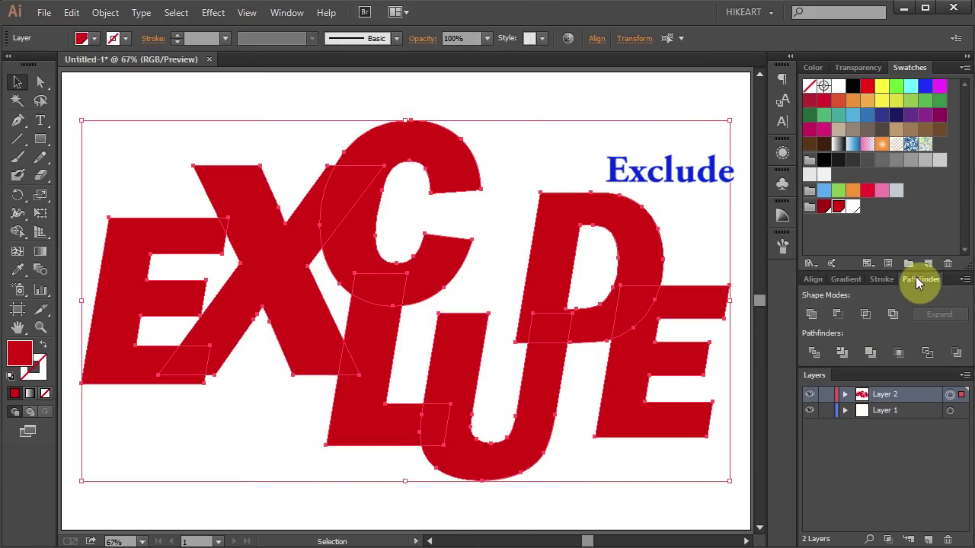
left_click(892, 314)
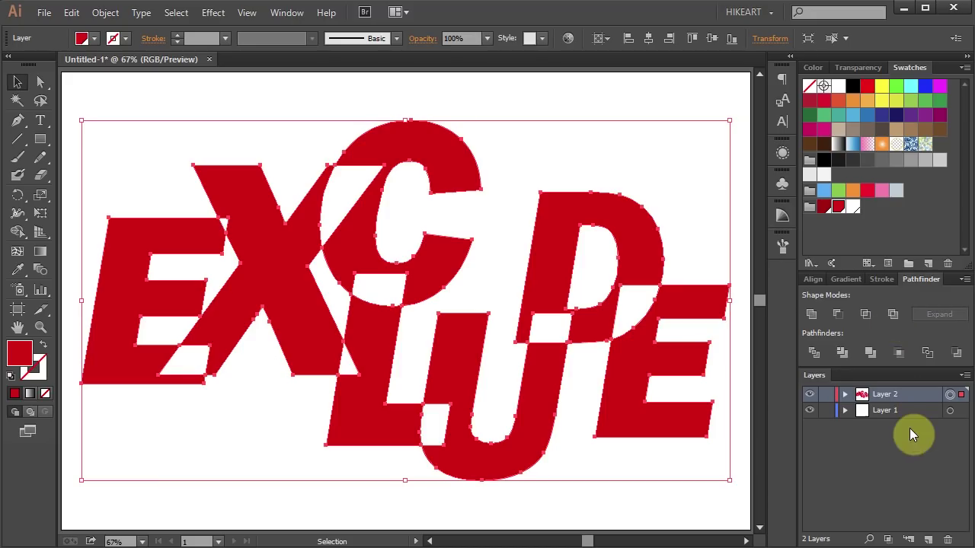
left_click(911, 457)
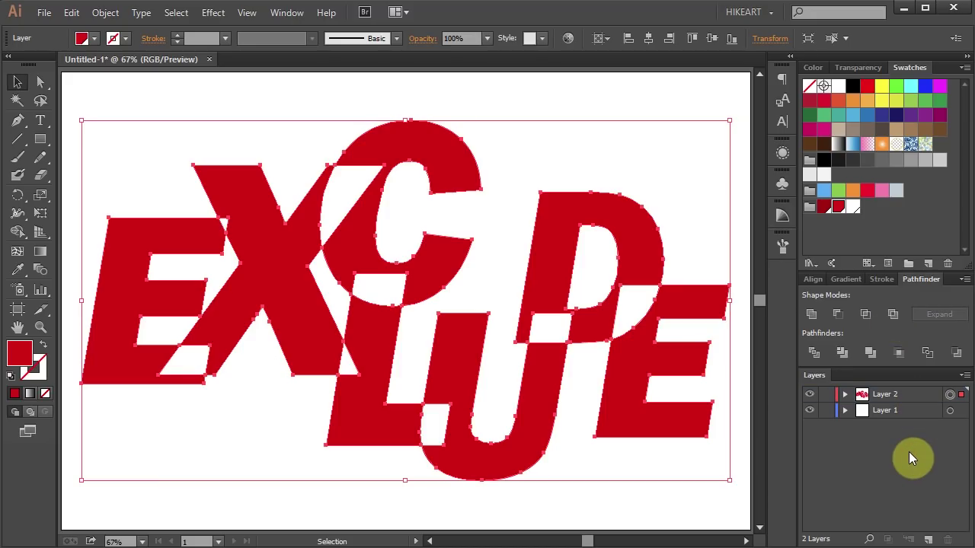
Step: Add Layer 3 with an artboard-sized rectangle, move it below the letters, and fill it dark red
left_click(928, 539)
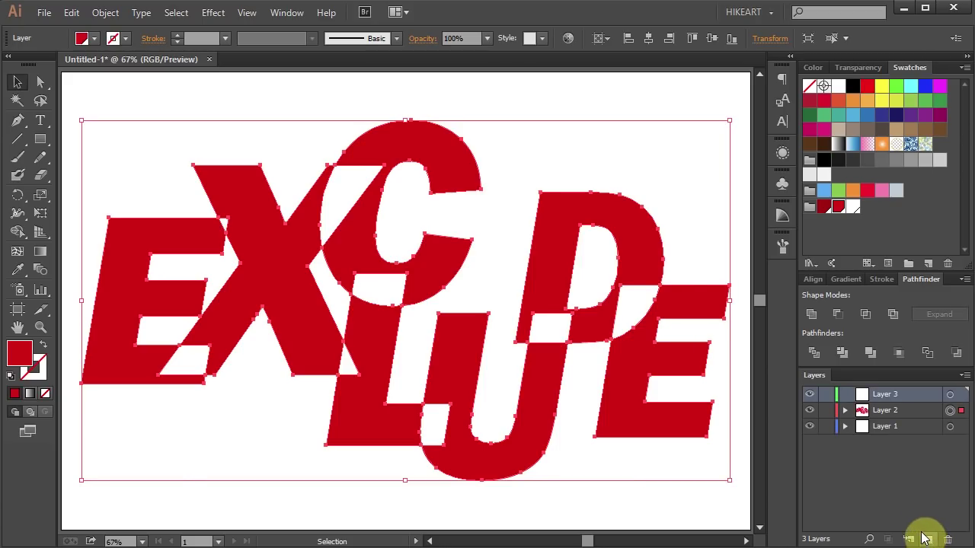
key("m")
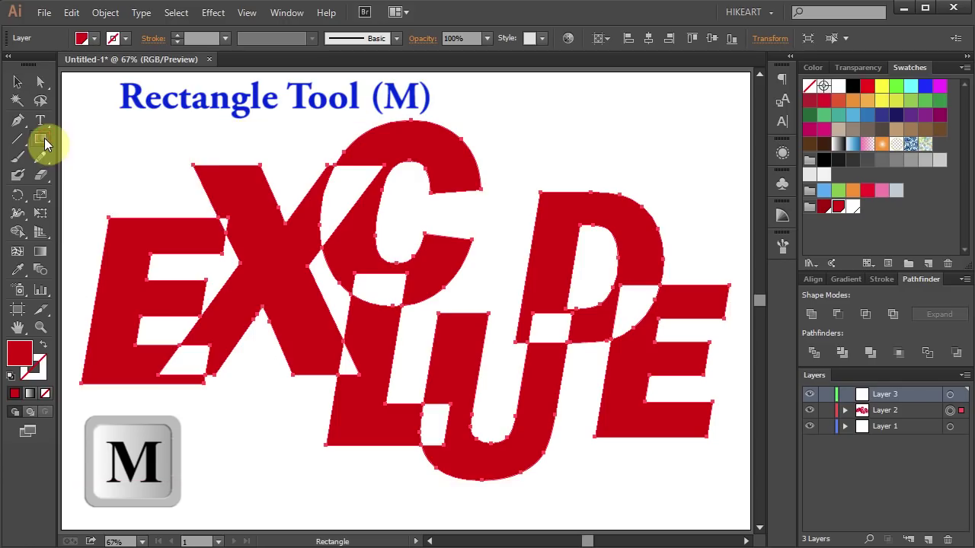
left_click_drag(61, 68, 750, 529)
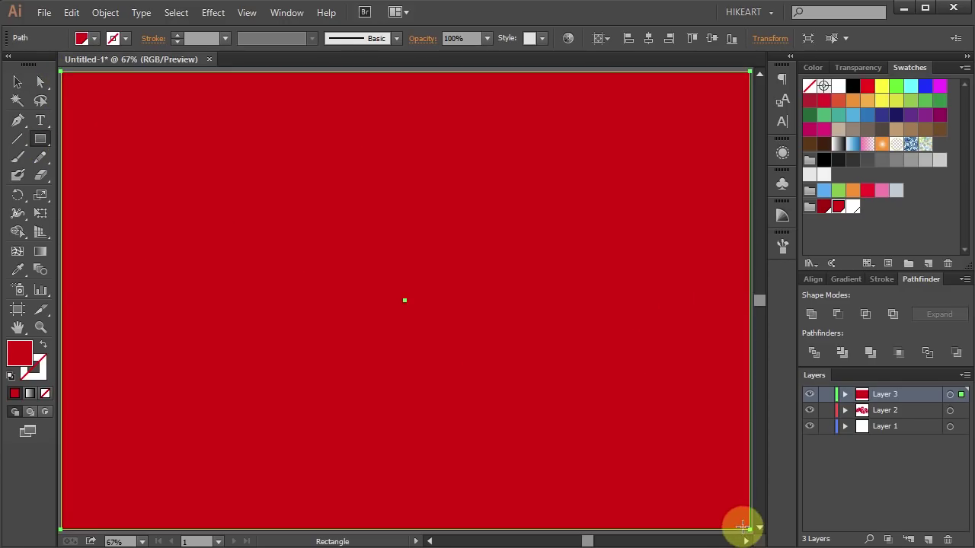
left_click_drag(917, 395, 930, 437)
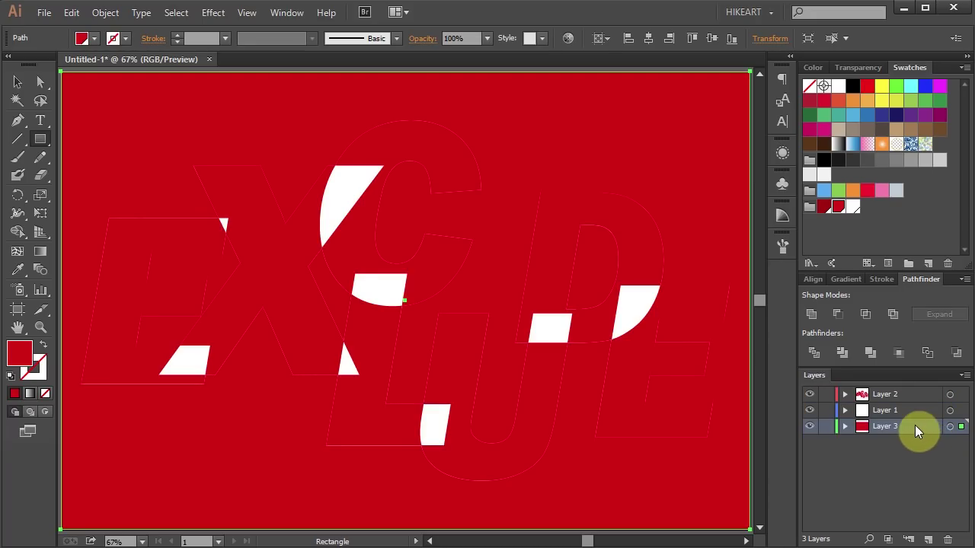
left_click(825, 206)
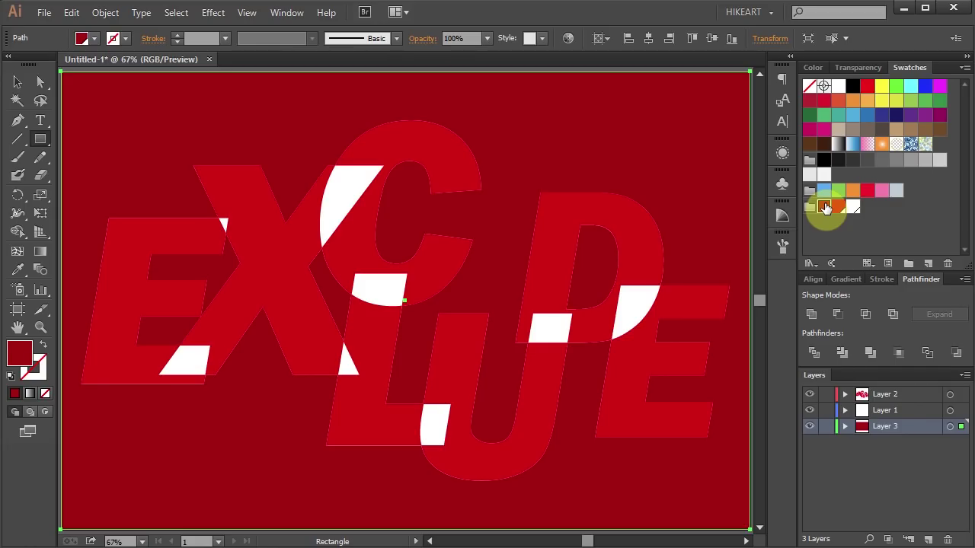
left_click(950, 394)
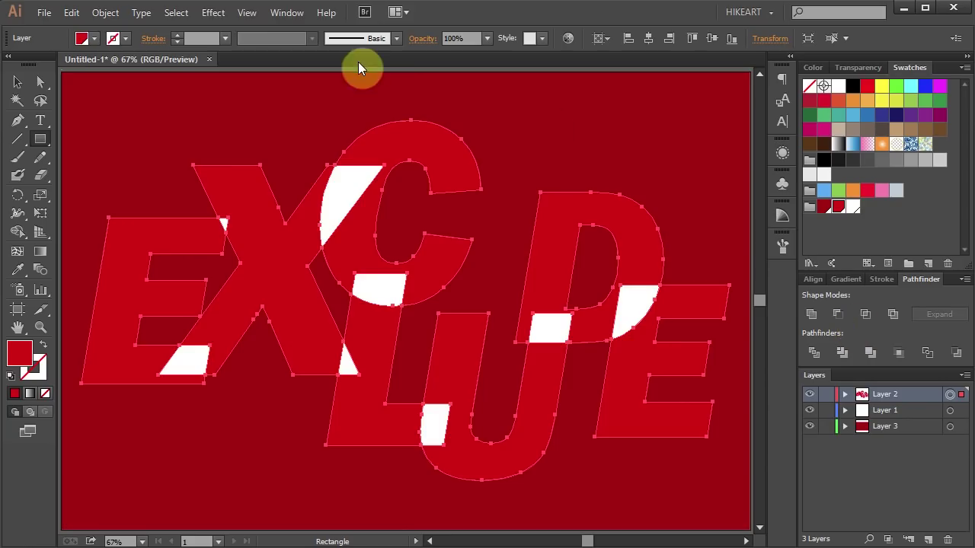
Step: Add a Drop Shadow effect to the red letters after previewing it
left_click(216, 13)
mouse_move(242, 187)
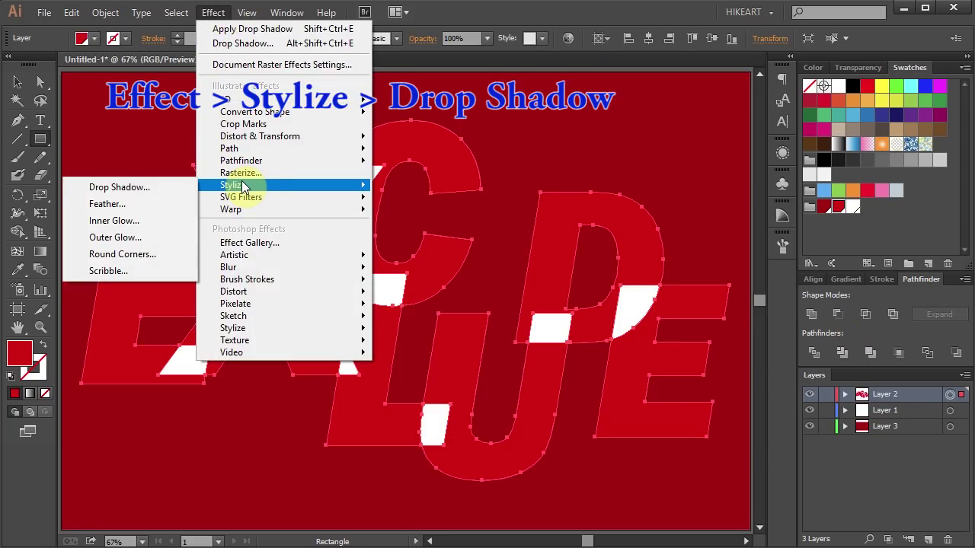
left_click(157, 187)
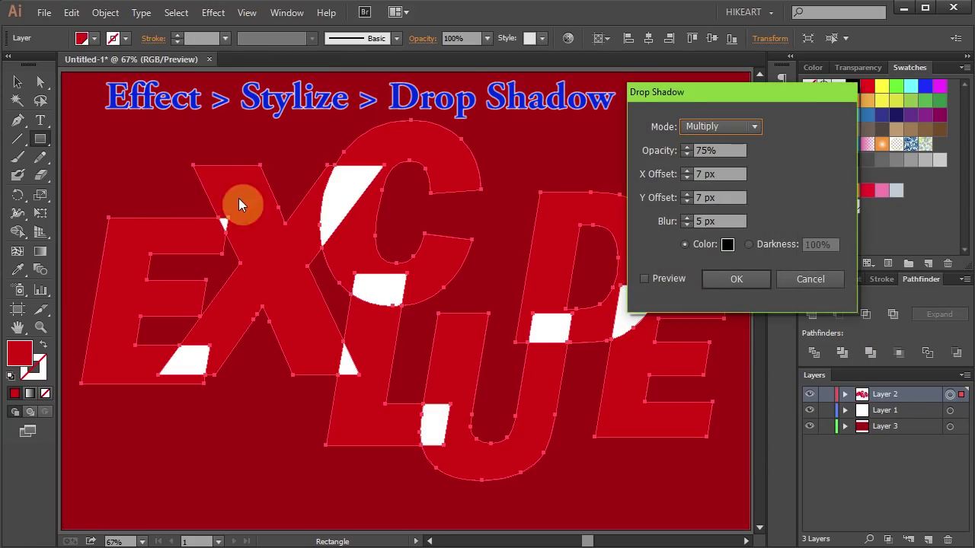
left_click(644, 278)
left_click(709, 278)
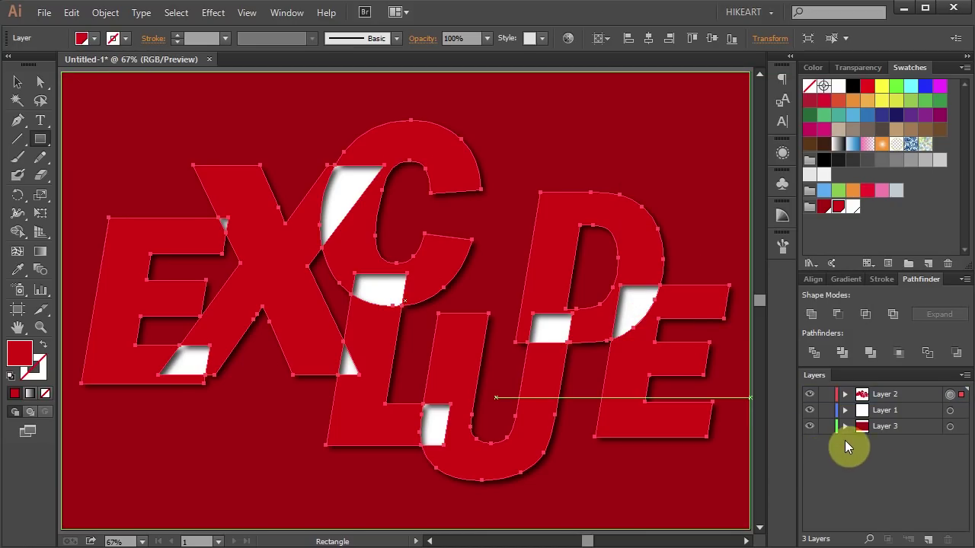
Step: Hide the white letters on Layer 1 and lock the background Layer 3
left_click(911, 411)
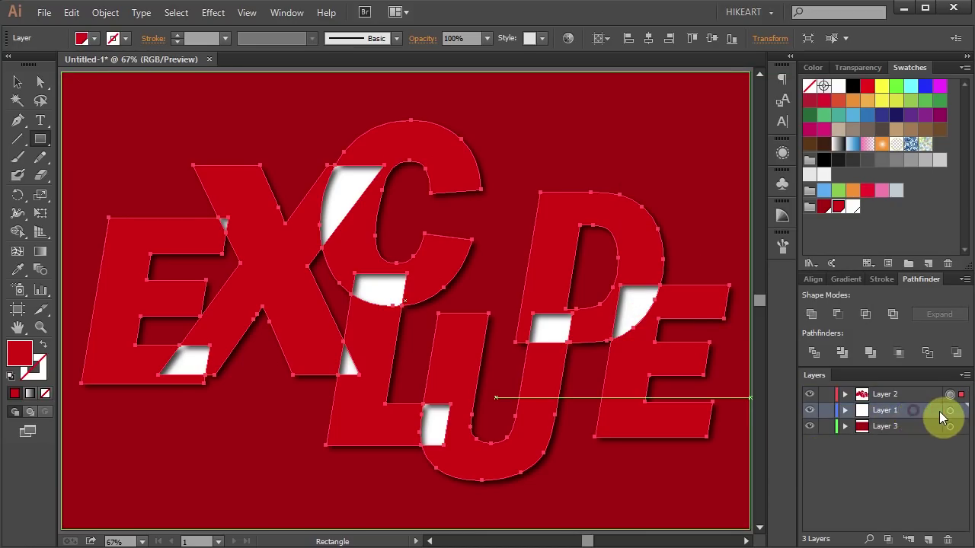
left_click(810, 411)
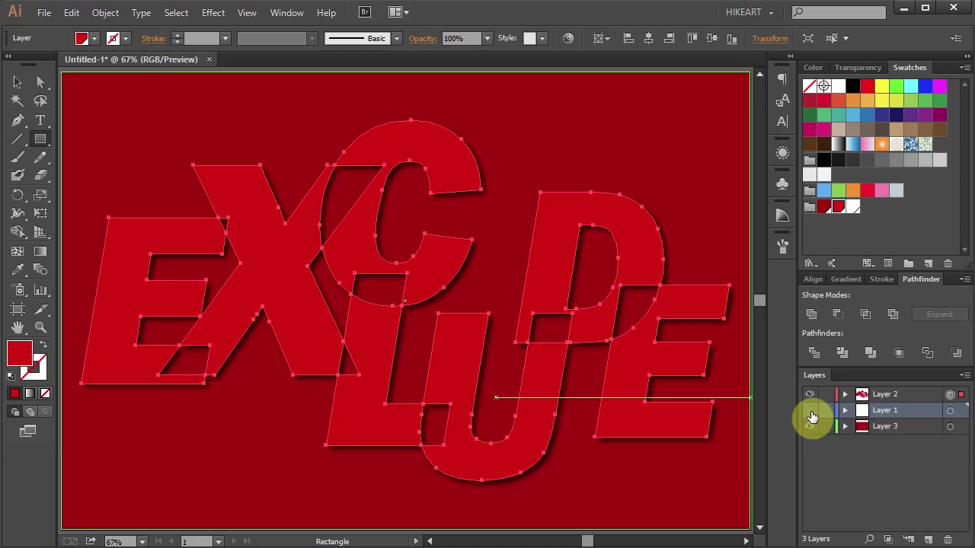
left_click(729, 500)
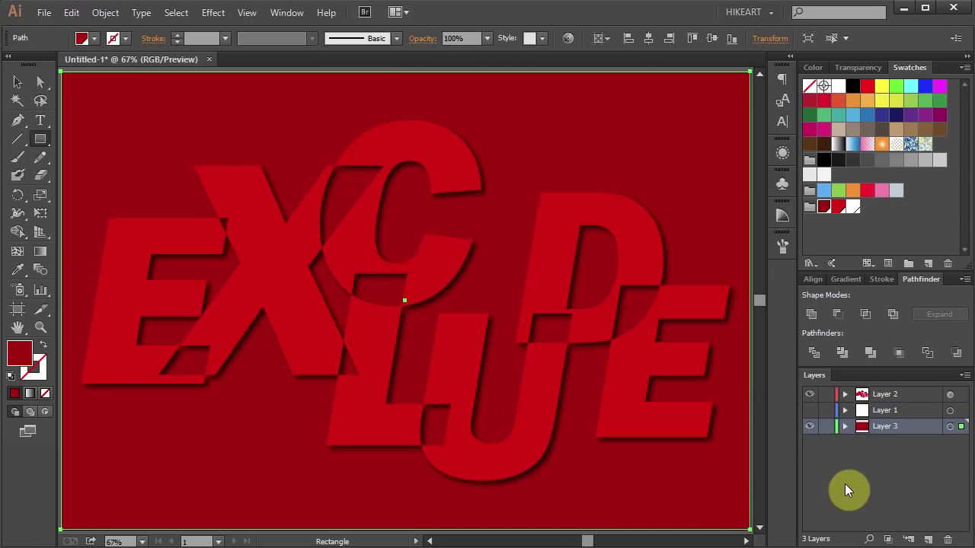
left_click(823, 426)
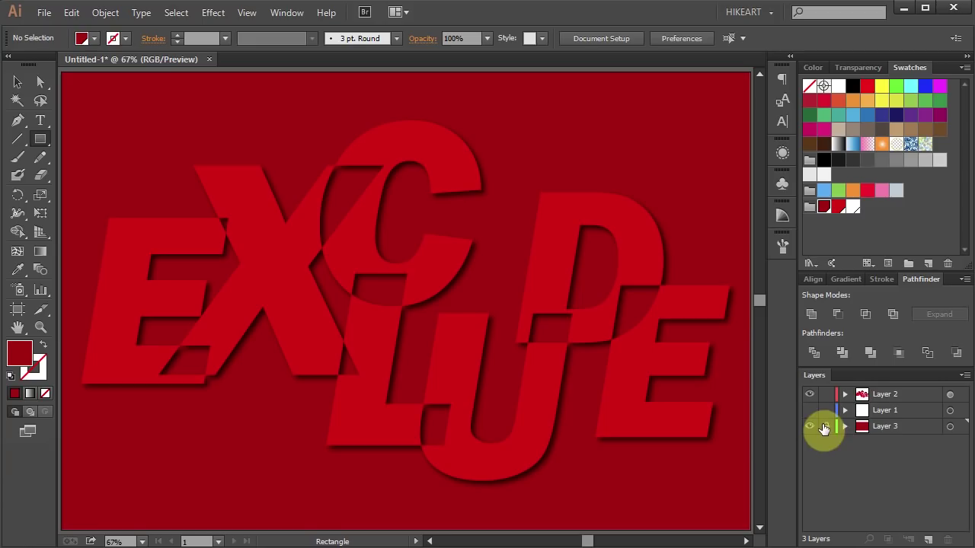